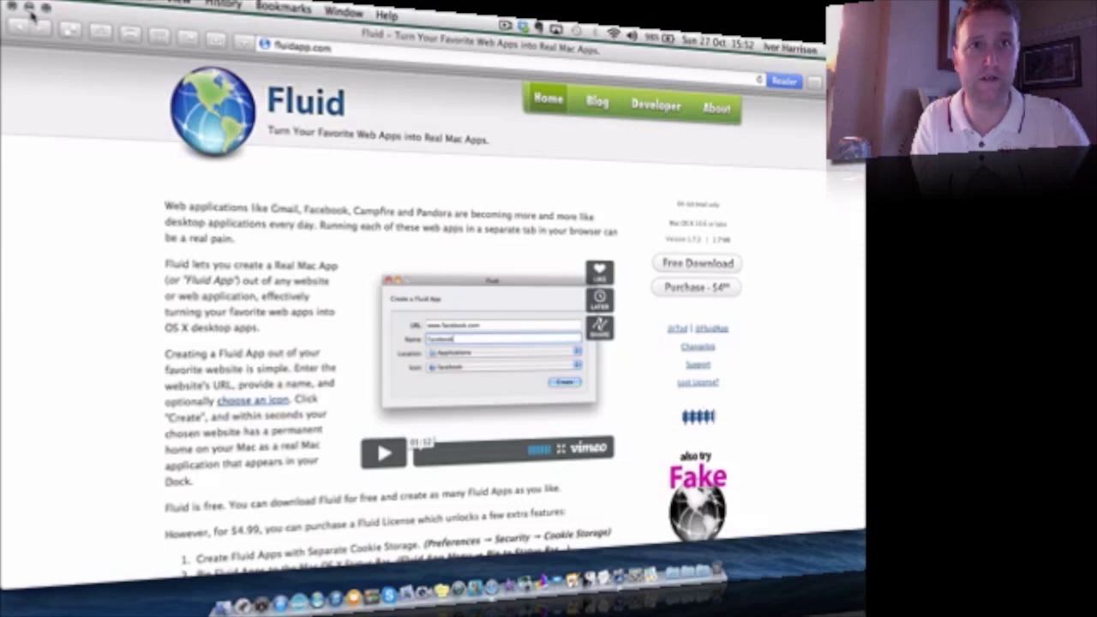
# Minimise Safari and launch Fluid from the Dock to show the Create a Fluid App form
pyautogui.click(30, 9)
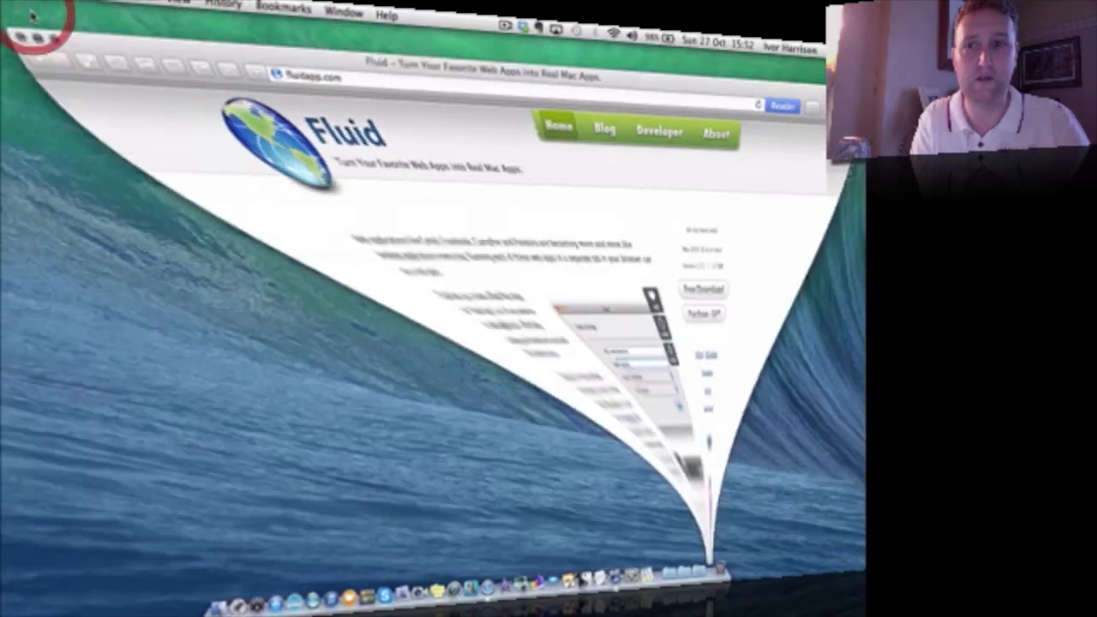
pyautogui.click(488, 282)
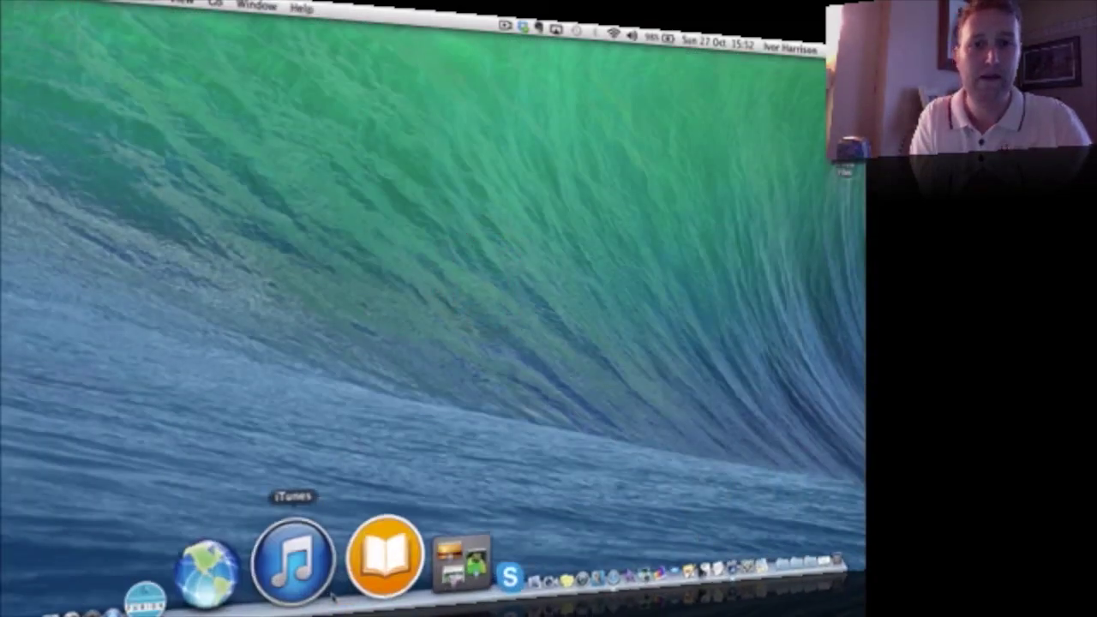
pyautogui.click(292, 553)
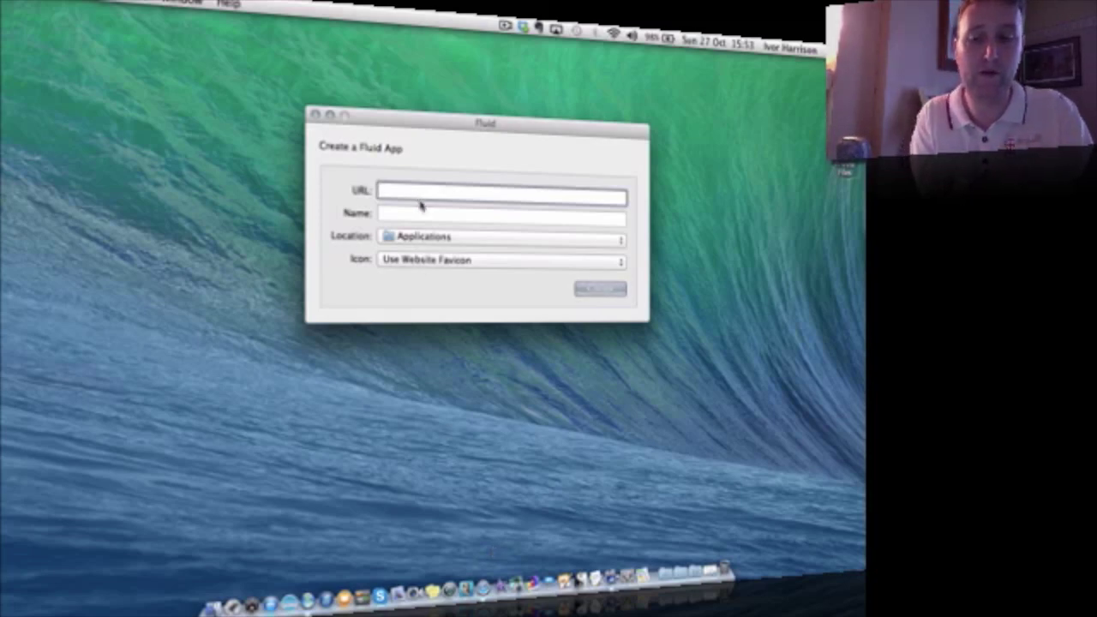
pyautogui.write('http://')
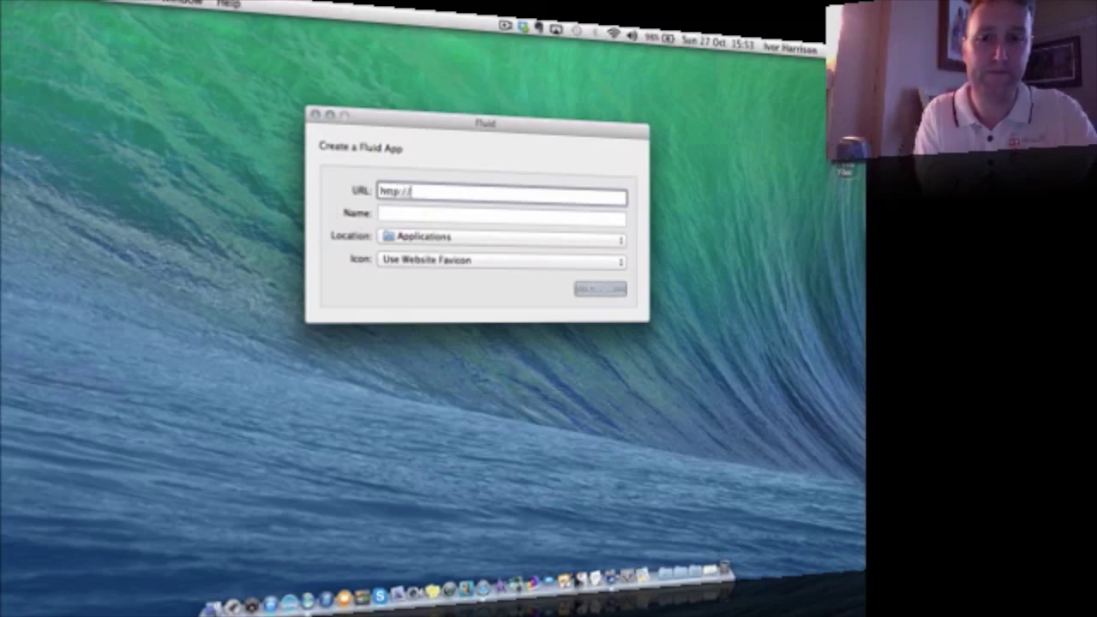
pyautogui.write('instapaper.com')
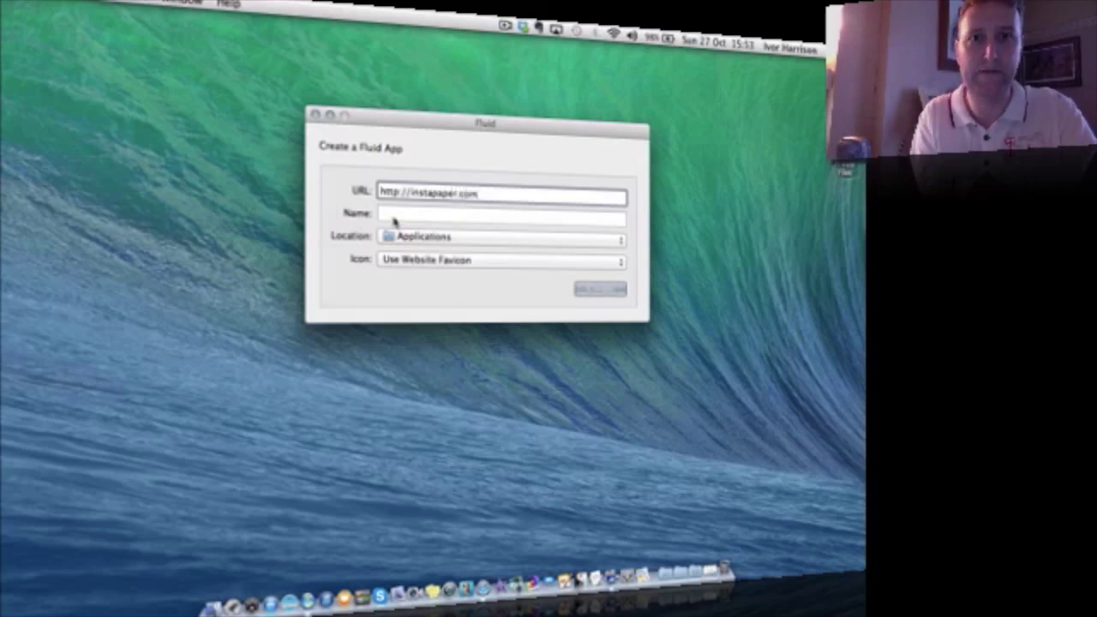
pyautogui.press('Tab')
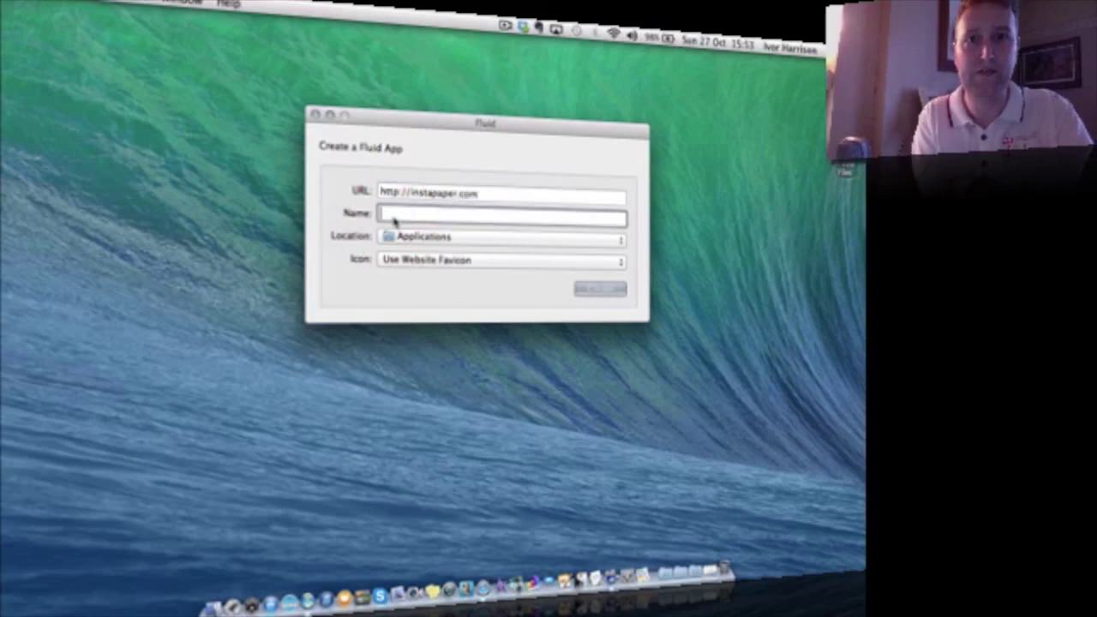
pyautogui.write('Instapaper')
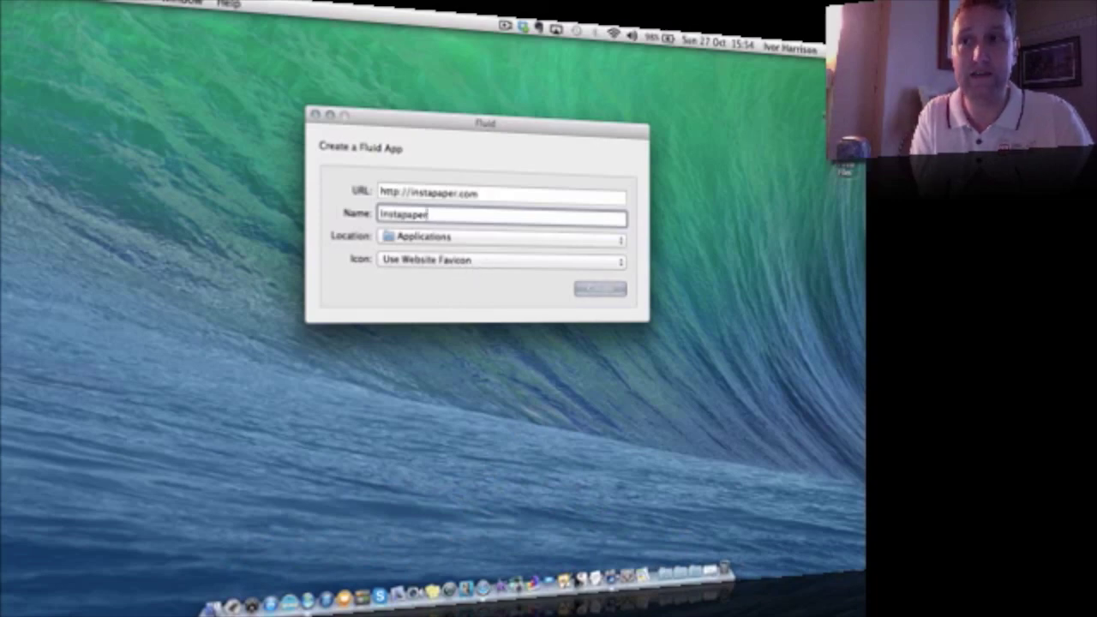
pyautogui.click(274, 127)
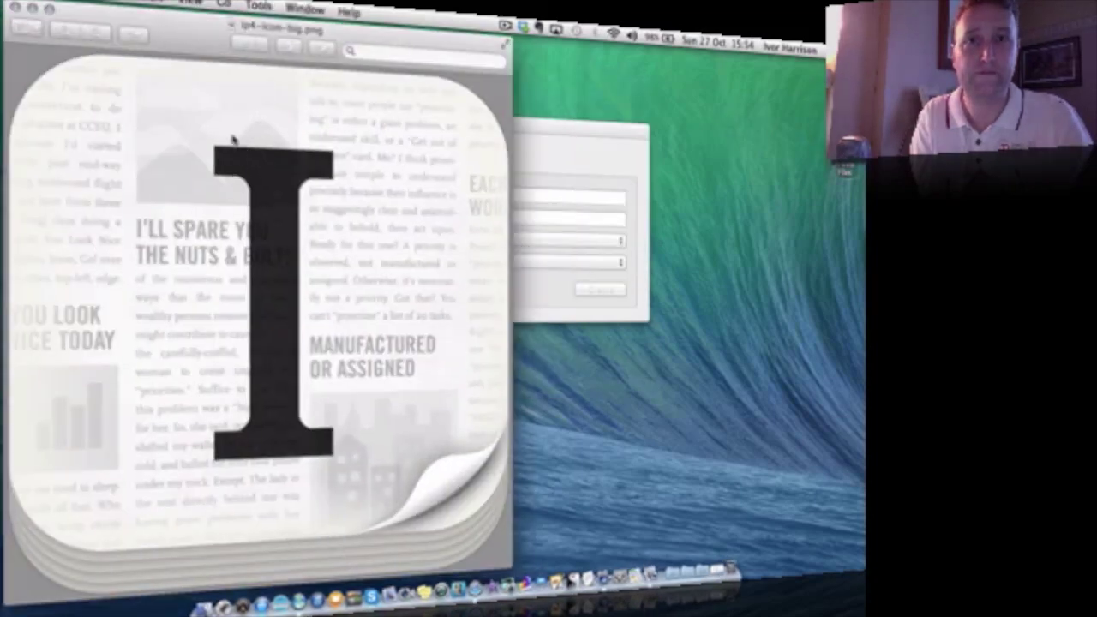
# Set the app icon to the custom Instapaper 'I' image from the Desktop
pyautogui.click(14, 9)
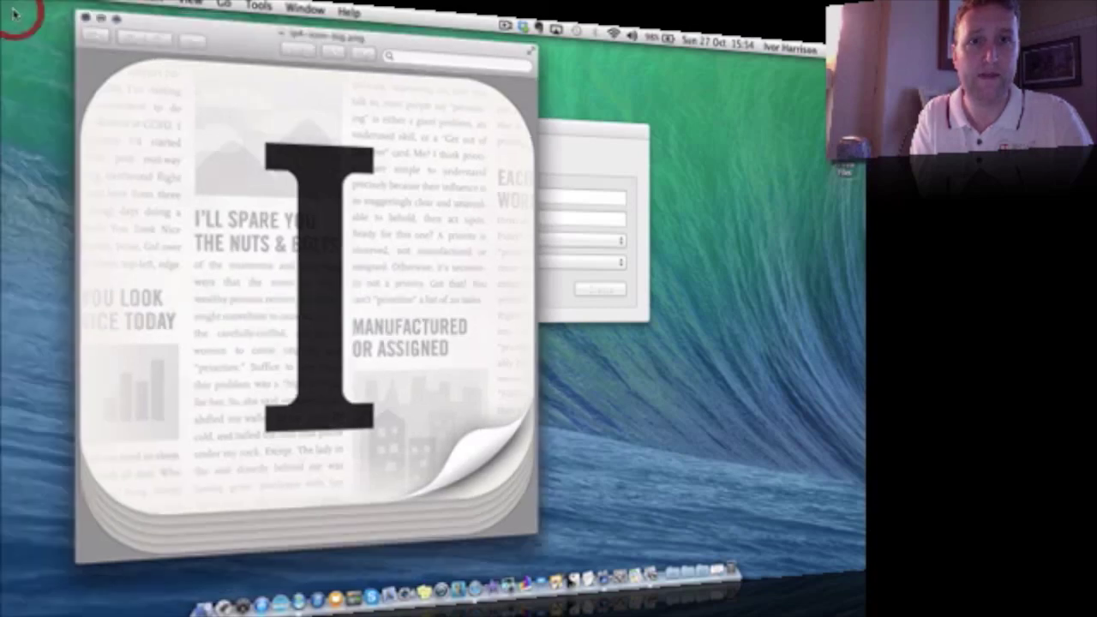
pyautogui.click(523, 156)
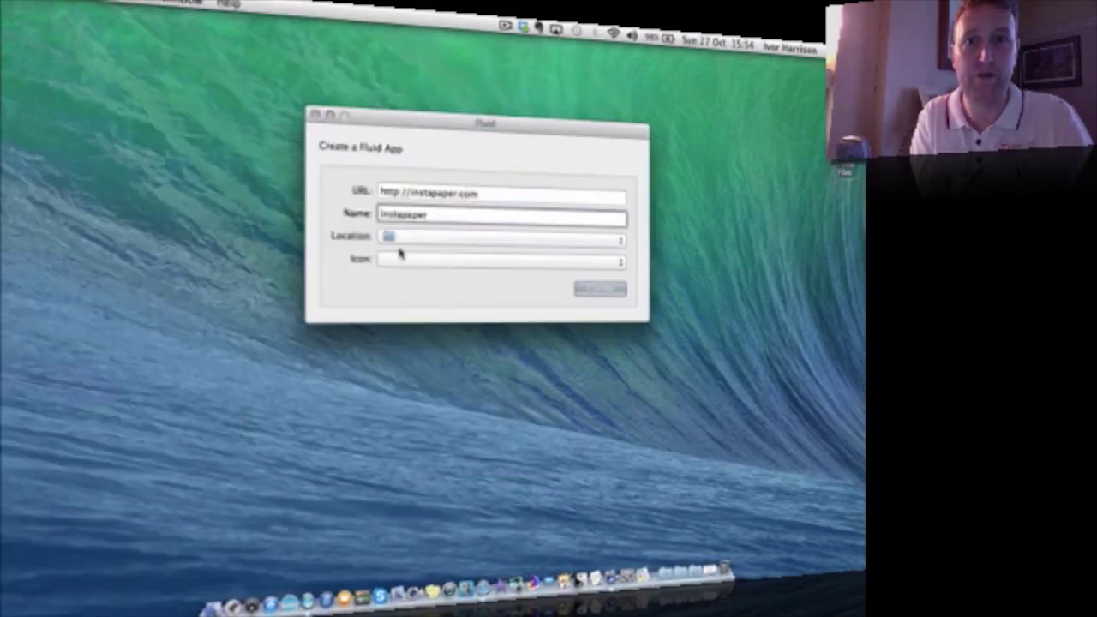
pyautogui.click(406, 261)
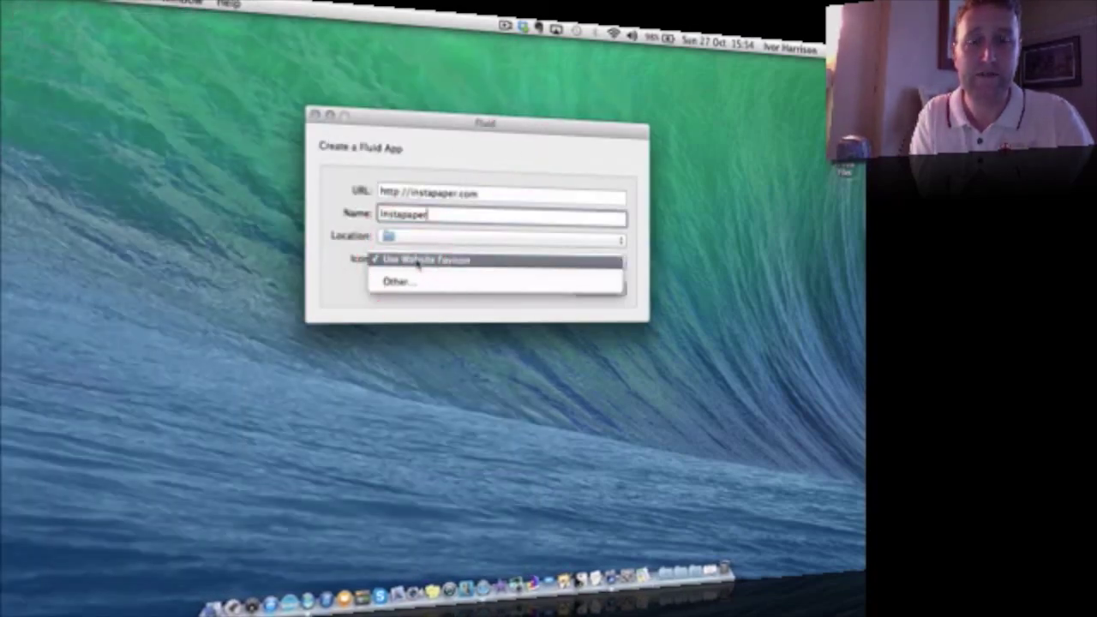
pyautogui.click(413, 283)
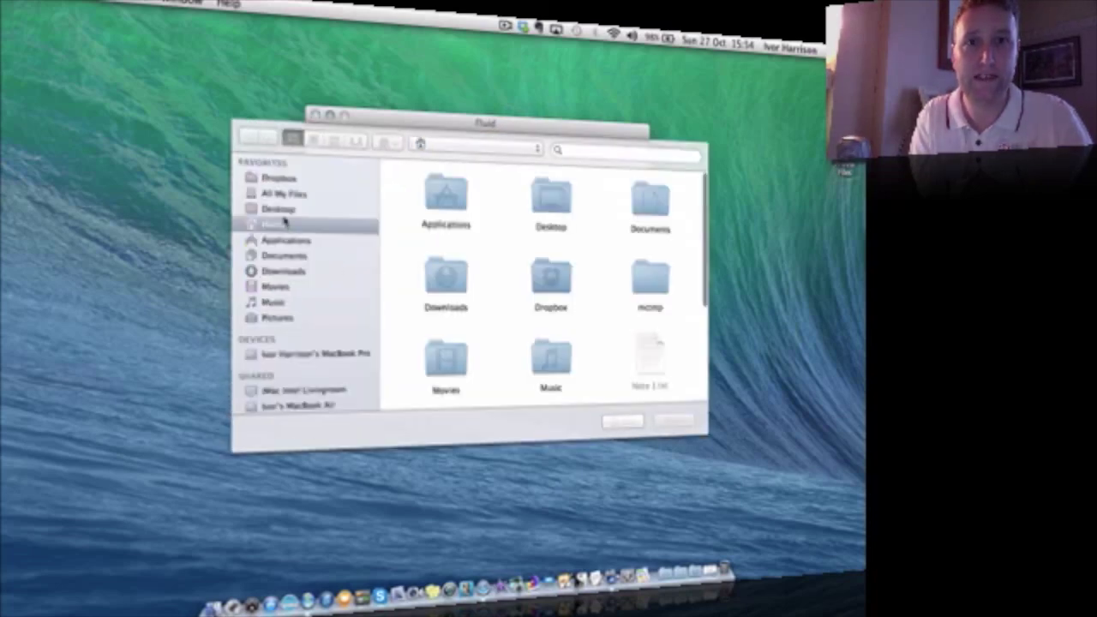
pyautogui.click(278, 209)
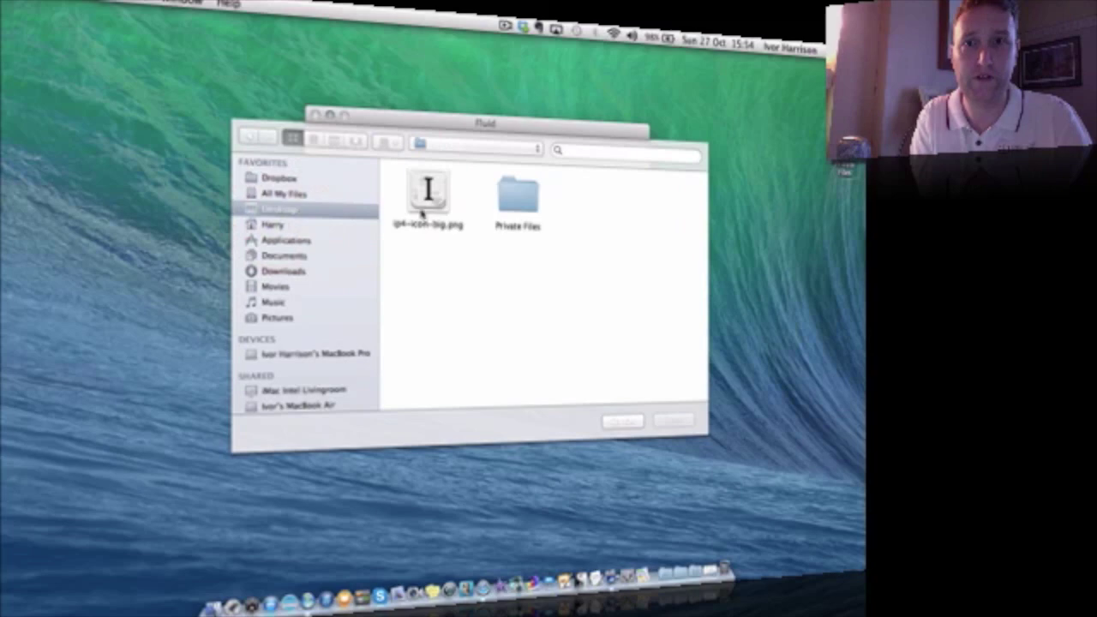
pyautogui.click(420, 224)
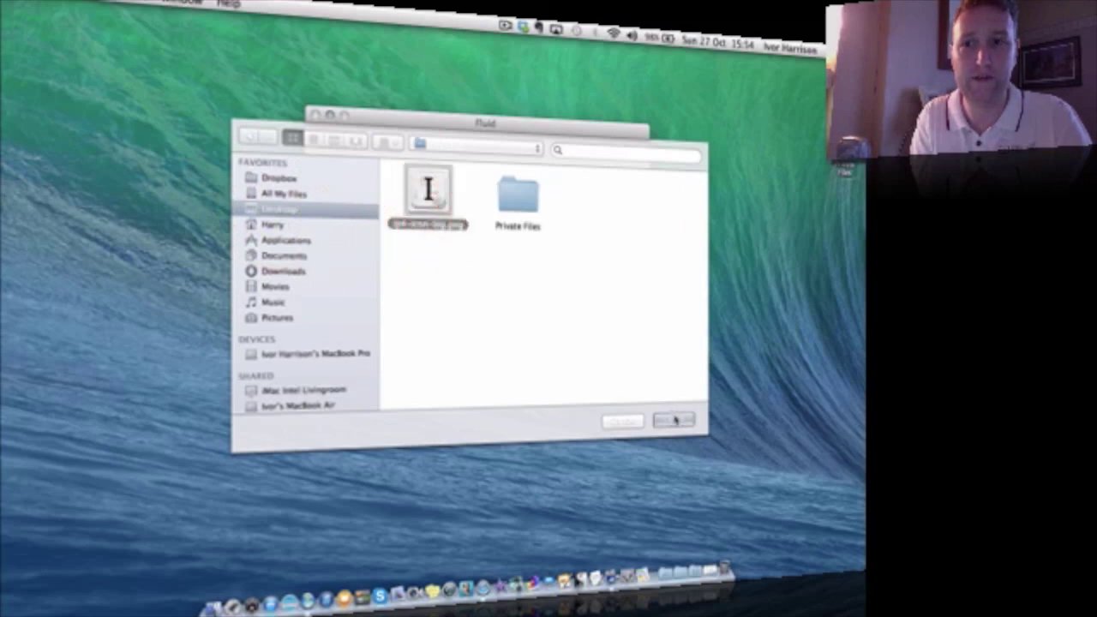
pyautogui.click(676, 420)
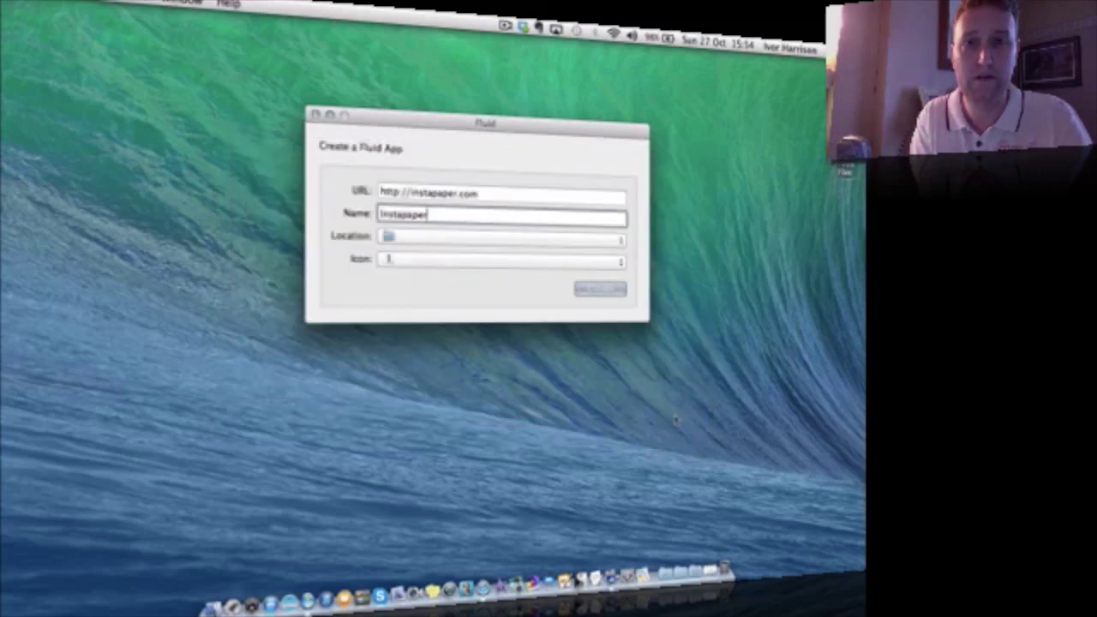
# Create the Instapaper app, dismiss the success message, and quit Fluid
pyautogui.click(604, 294)
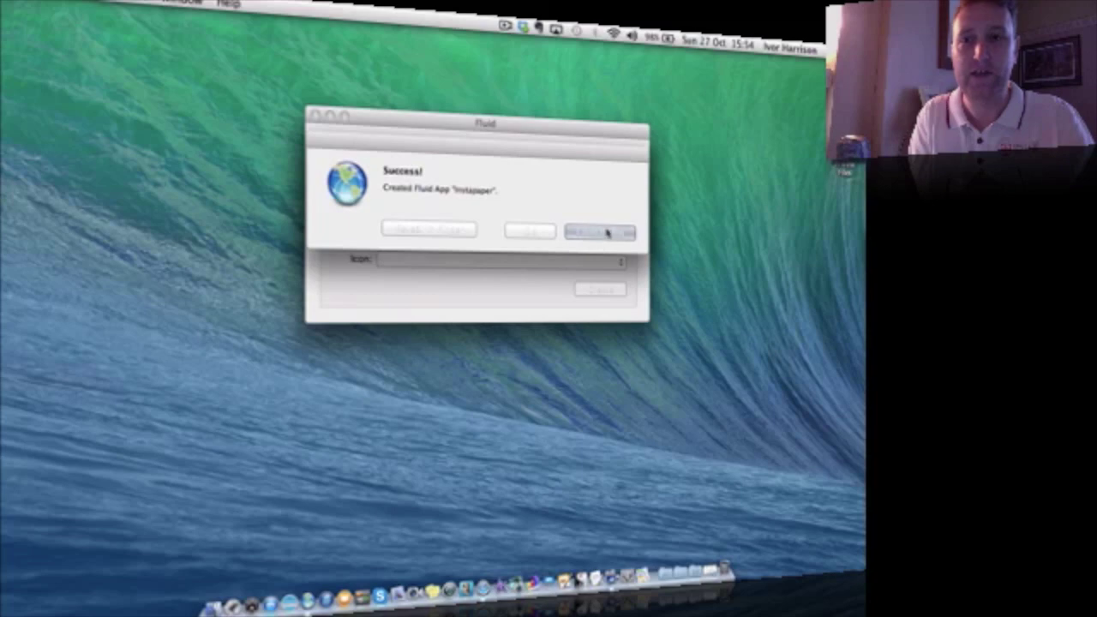
pyautogui.click(531, 231)
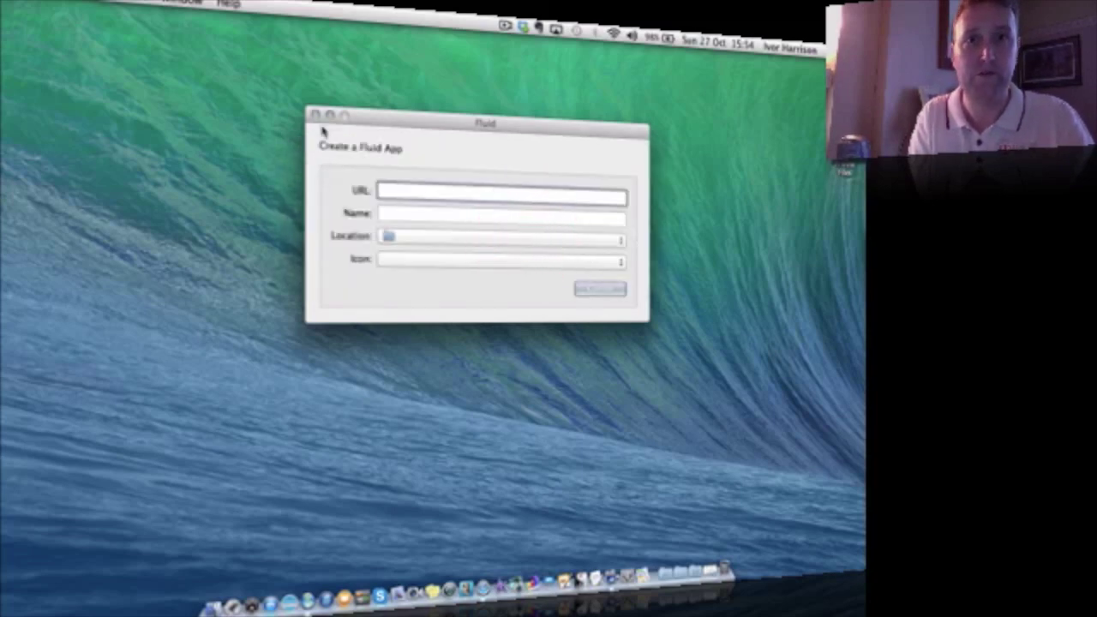
pyautogui.click(387, 112)
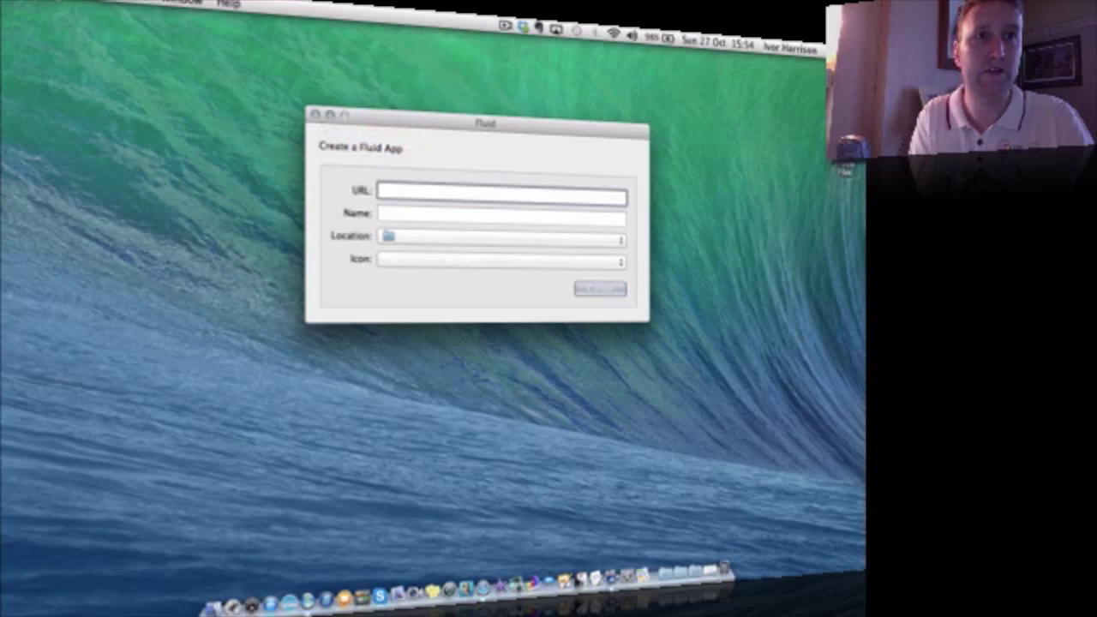
pyautogui.click(47, 3)
pyautogui.click(82, 190)
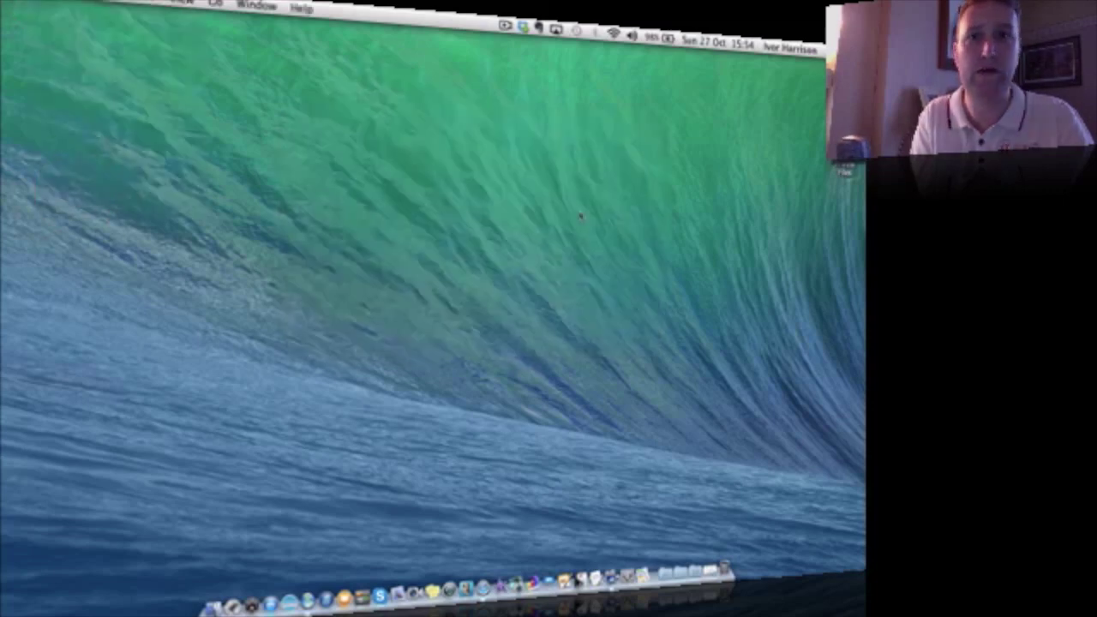
pyautogui.click(578, 213)
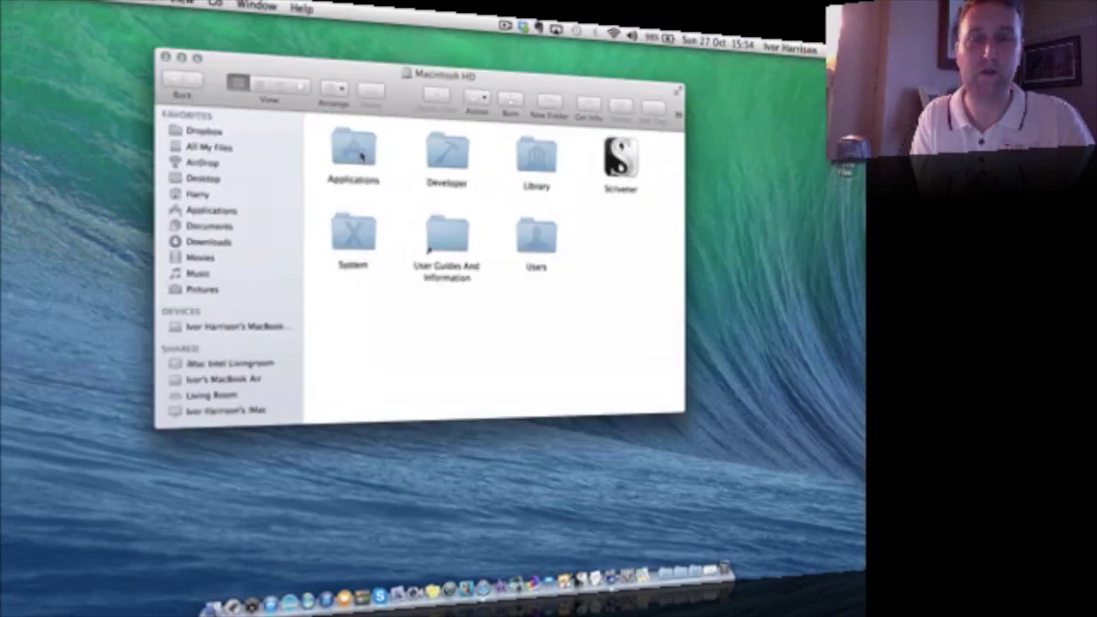
# Find Instapaper in Applications and place it in the Dock between Skype and Mail
pyautogui.doubleClick(361, 154)
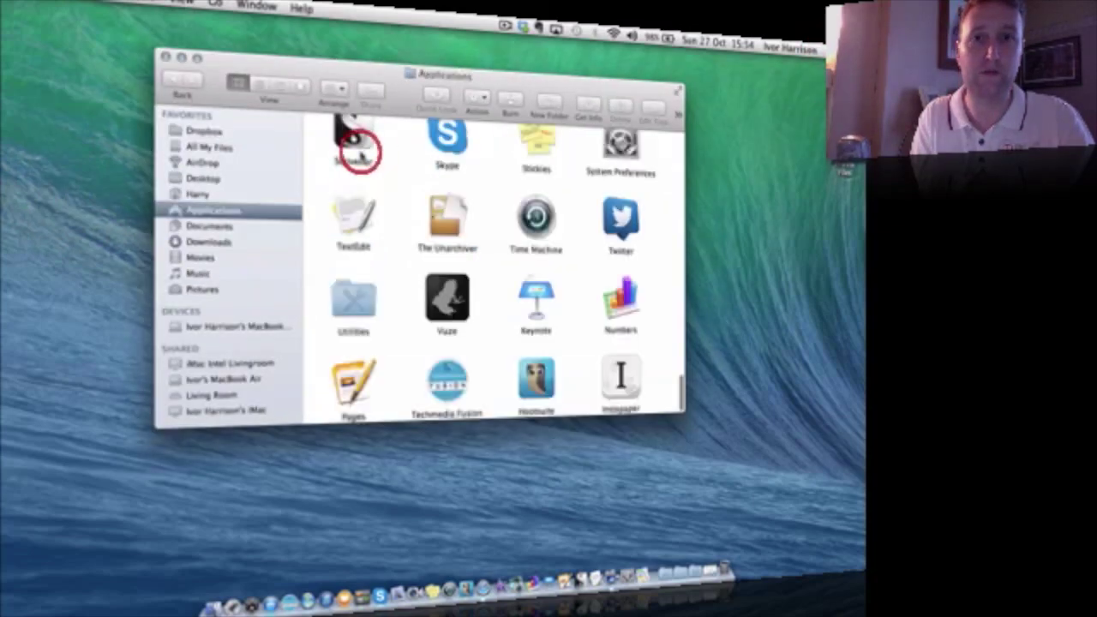
pyautogui.scroll(10, 472, 265)
pyautogui.scroll(5, 473, 269)
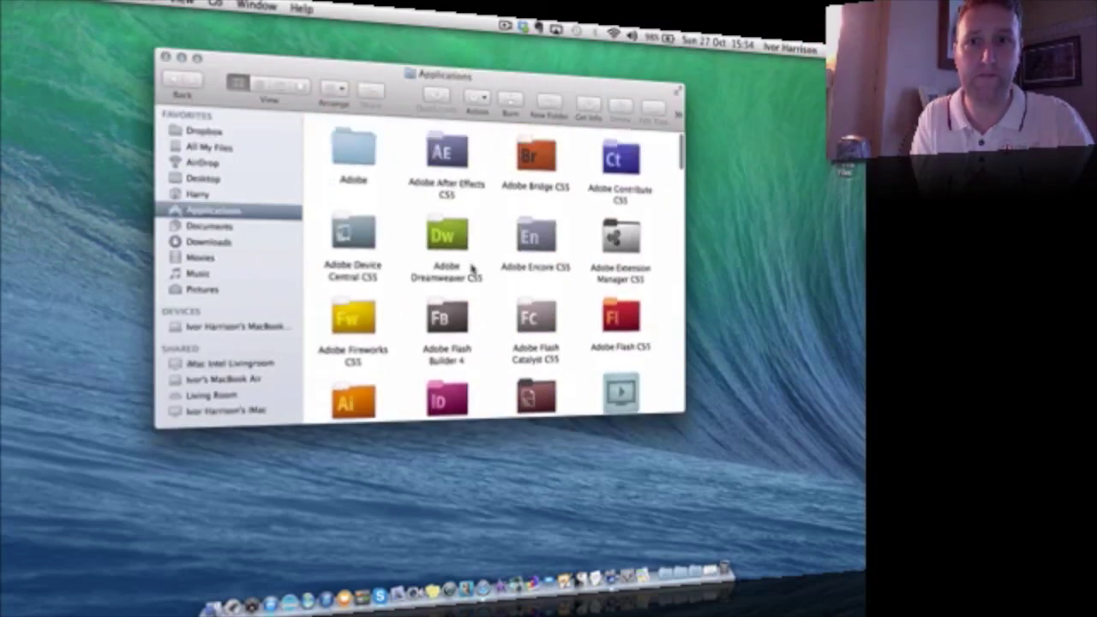
pyautogui.scroll(-5, 472, 269)
pyautogui.scroll(-5, 472, 268)
pyautogui.scroll(-5, 471, 268)
pyautogui.scroll(-5, 472, 268)
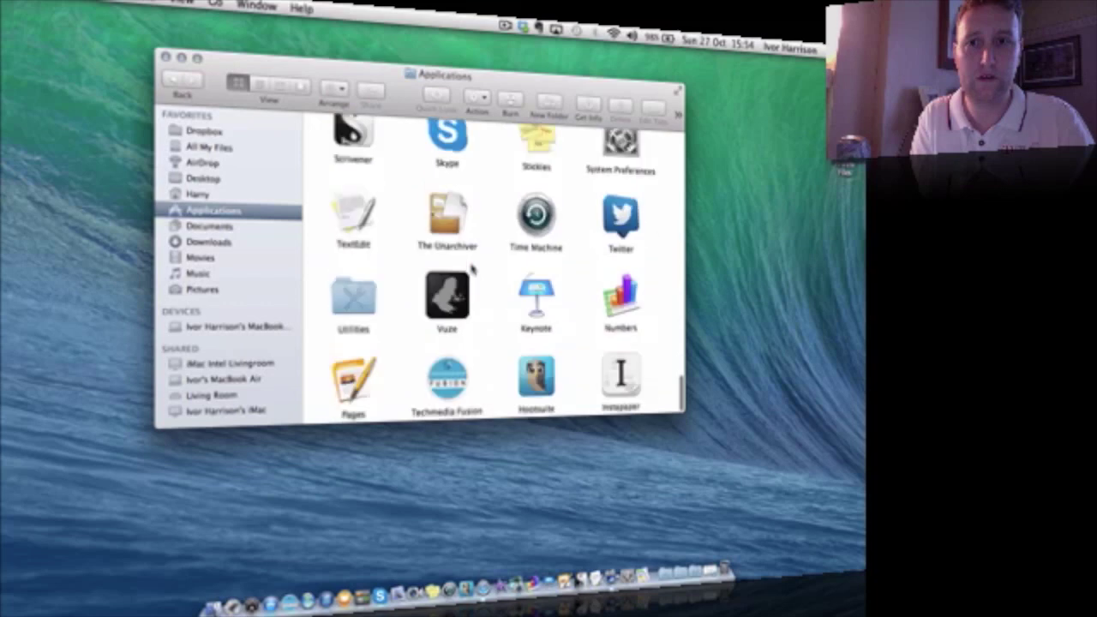
pyautogui.click(630, 382)
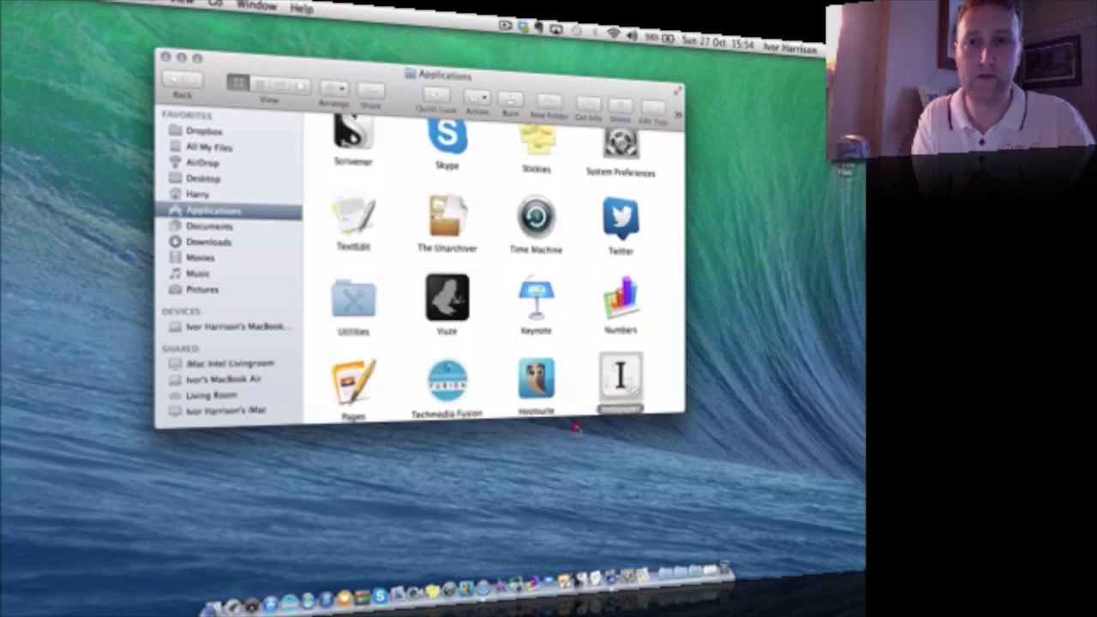
pyautogui.moveTo(576, 426); pyautogui.dragTo(380, 607)
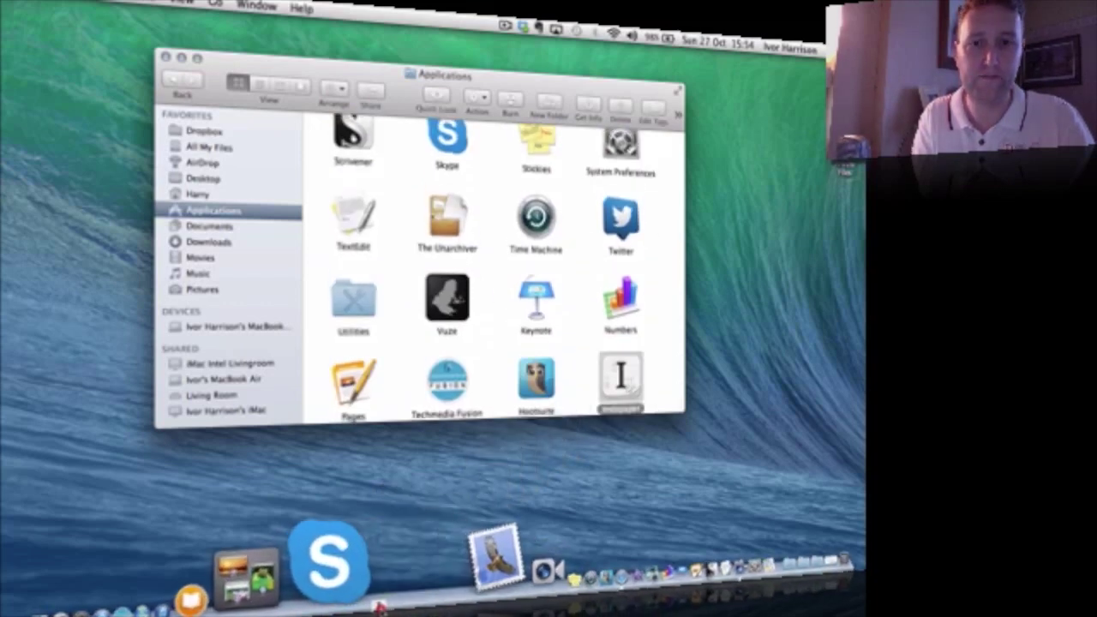
pyautogui.moveTo(379, 607); pyautogui.dragTo(392, 567)
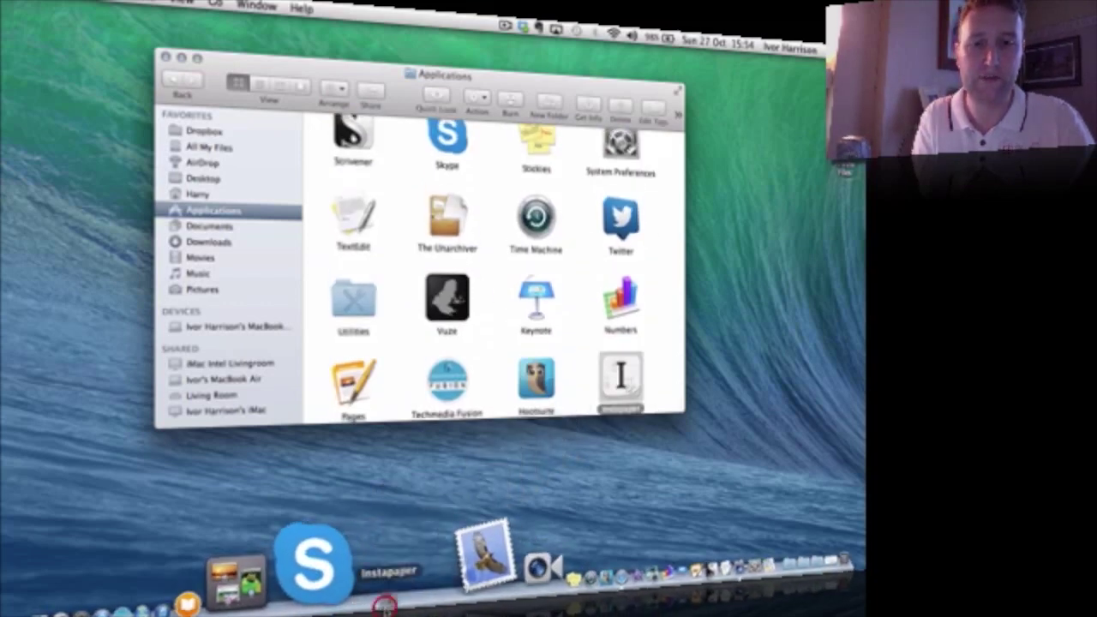
# Close the Applications window and launch Instapaper from the Dock
pyautogui.click(166, 58)
pyautogui.click(314, 136)
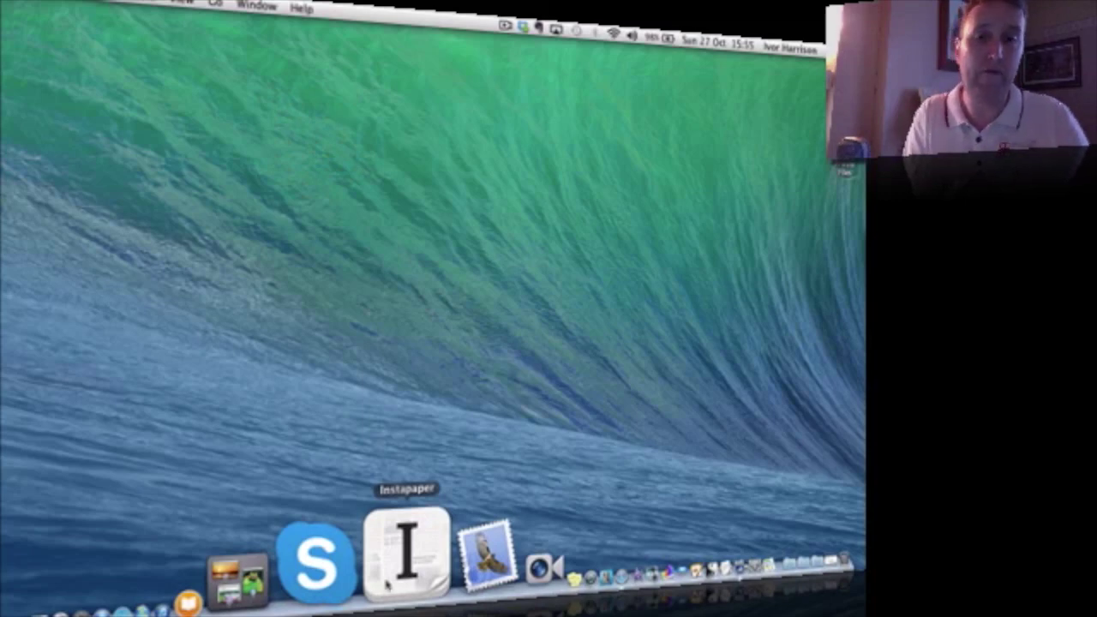
pyautogui.click(390, 558)
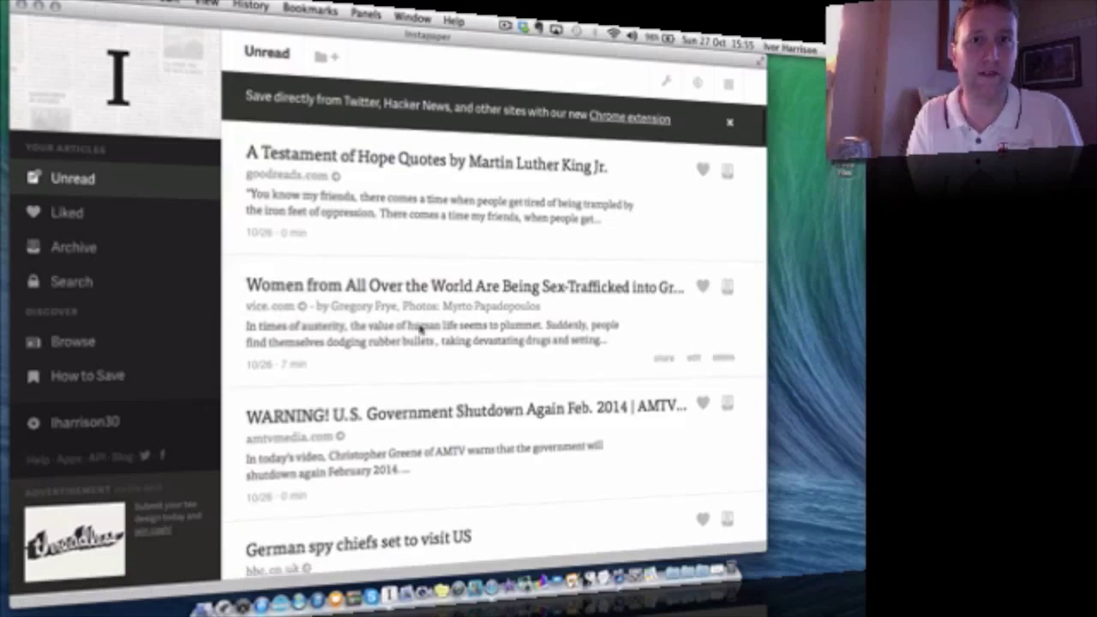
pyautogui.scroll(-10, 420, 328)
pyautogui.scroll(-10, 420, 330)
pyautogui.scroll(-10, 420, 330)
pyautogui.scroll(-10, 420, 331)
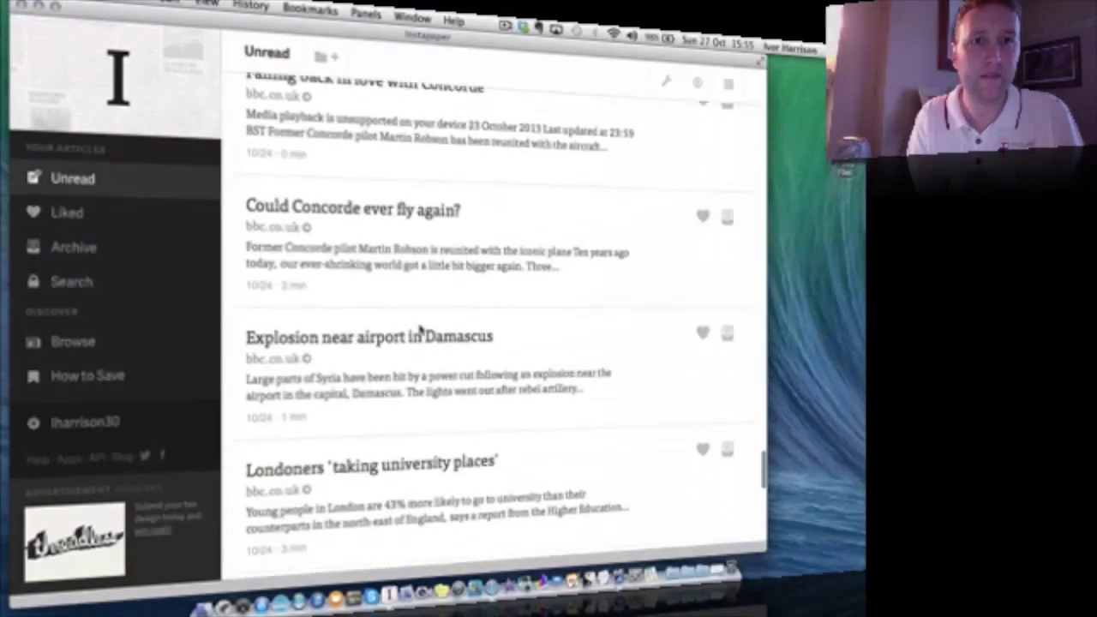
pyautogui.scroll(-10, 420, 330)
pyautogui.scroll(-2, 420, 330)
pyautogui.scroll(10, 420, 330)
pyautogui.scroll(10, 420, 331)
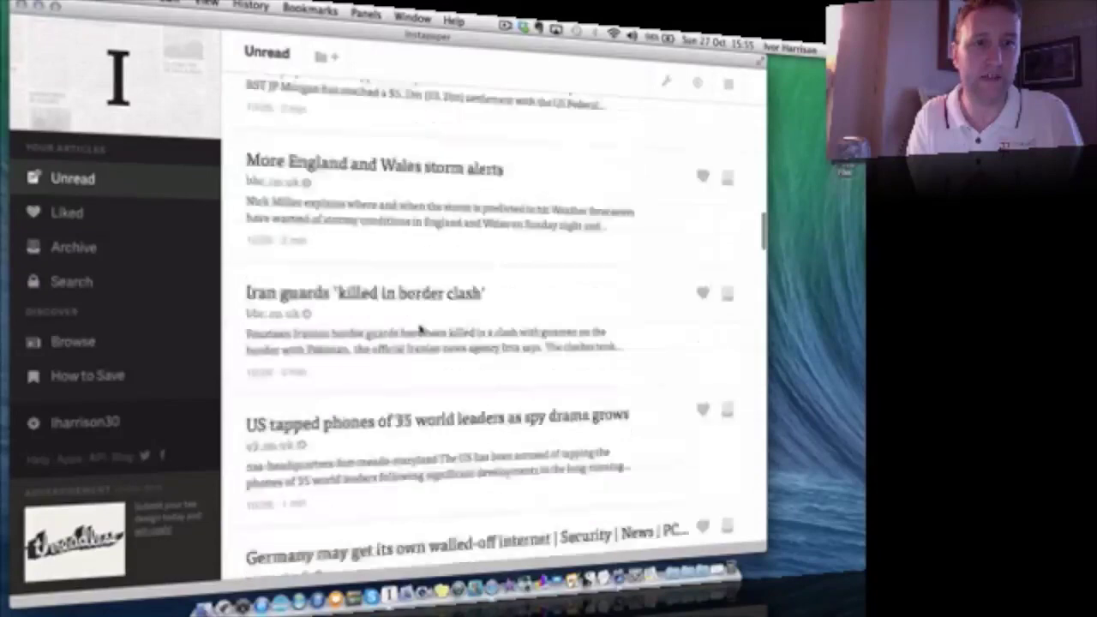
pyautogui.scroll(10, 420, 330)
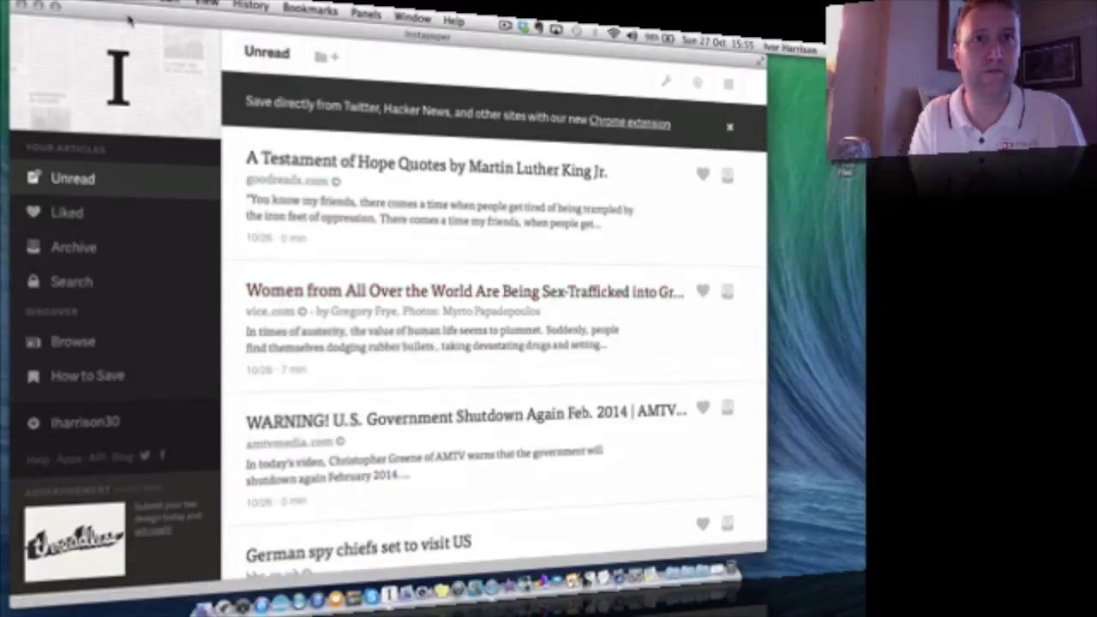
pyautogui.moveTo(129, 17); pyautogui.dragTo(221, 53)
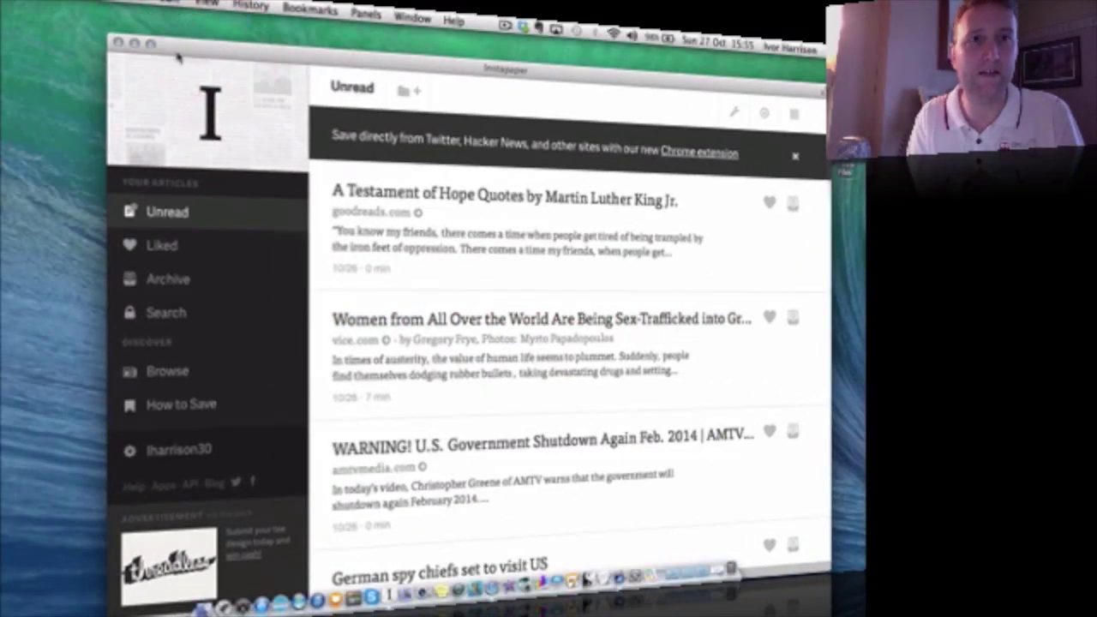
pyautogui.moveTo(456, 285)
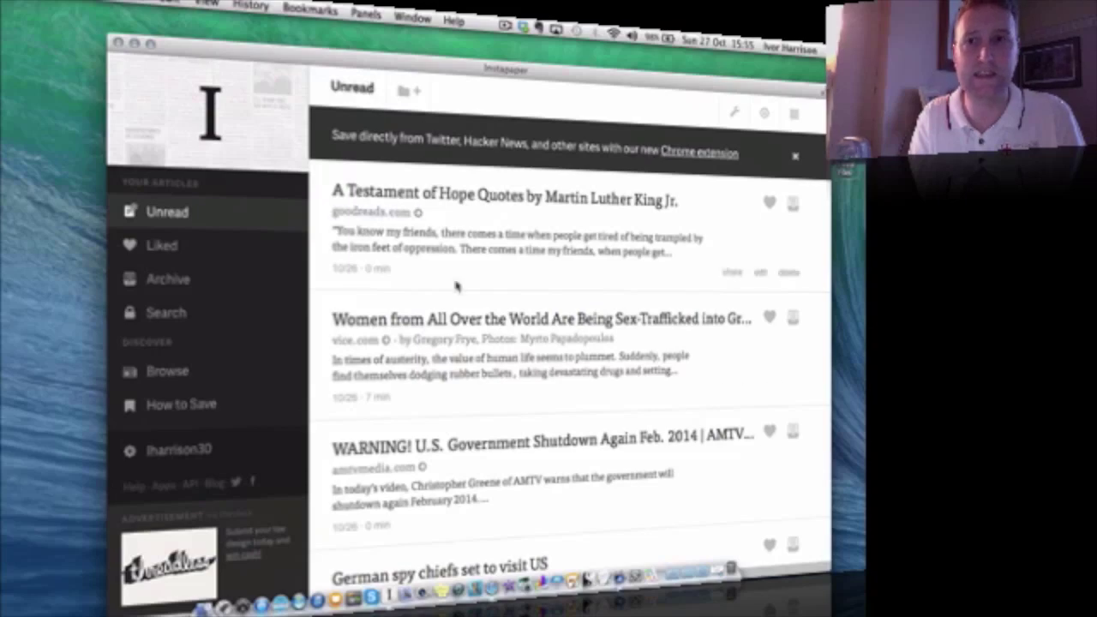
pyautogui.scroll(-2, 715, 343)
pyautogui.scroll(-10, 703, 369)
pyautogui.scroll(-10, 686, 403)
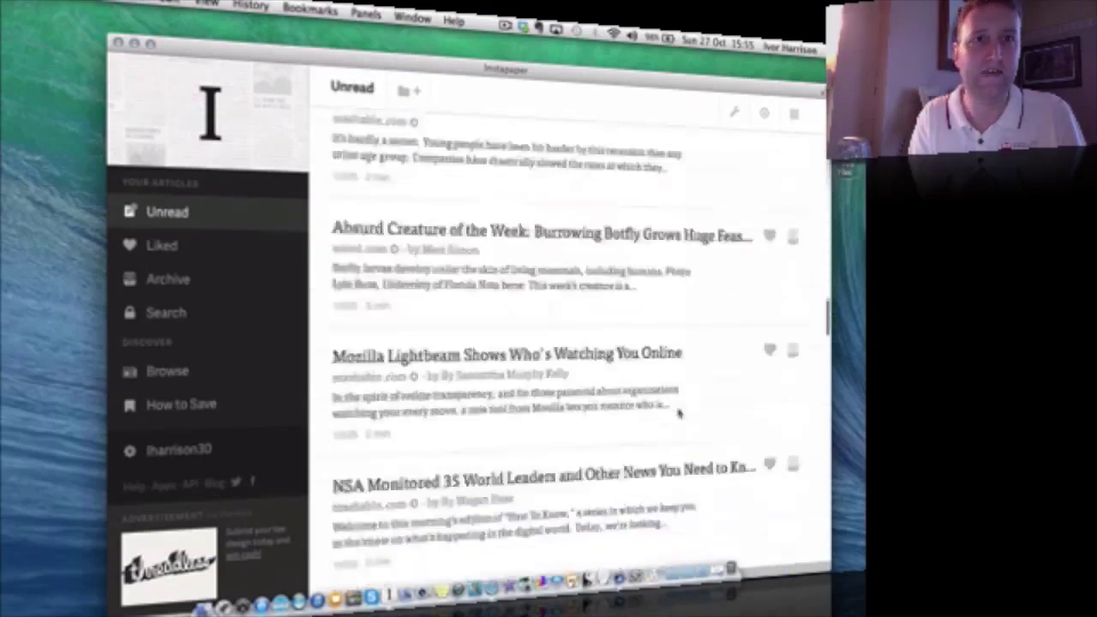
pyautogui.scroll(-10, 678, 414)
pyautogui.scroll(-2, 678, 414)
pyautogui.scroll(-10, 678, 416)
pyautogui.scroll(-10, 675, 300)
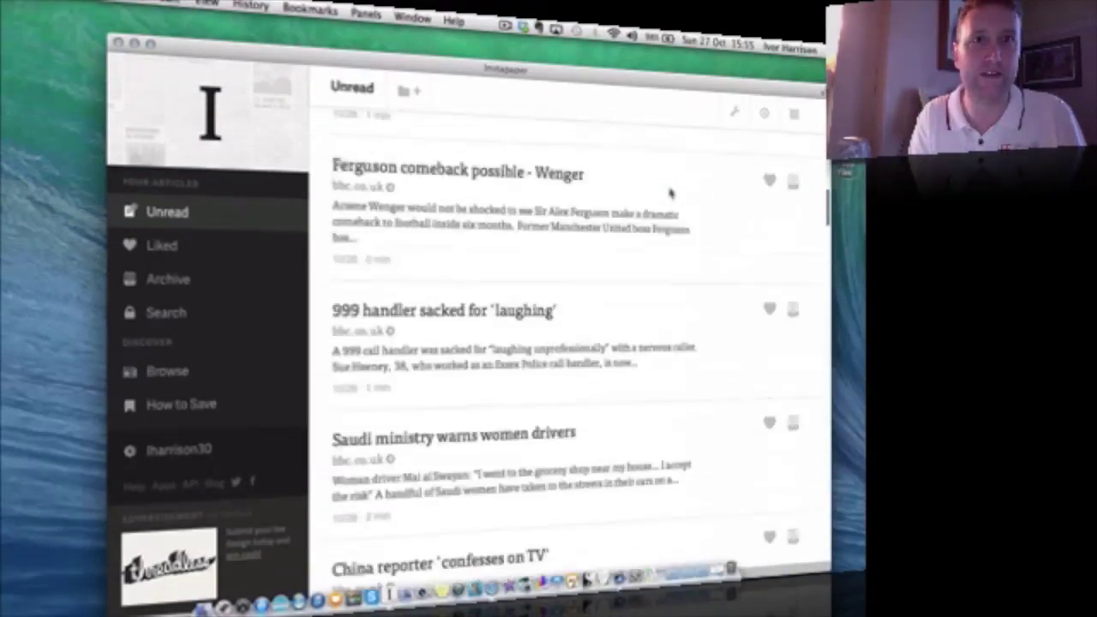
pyautogui.scroll(3, 671, 194)
pyautogui.click(70, 4)
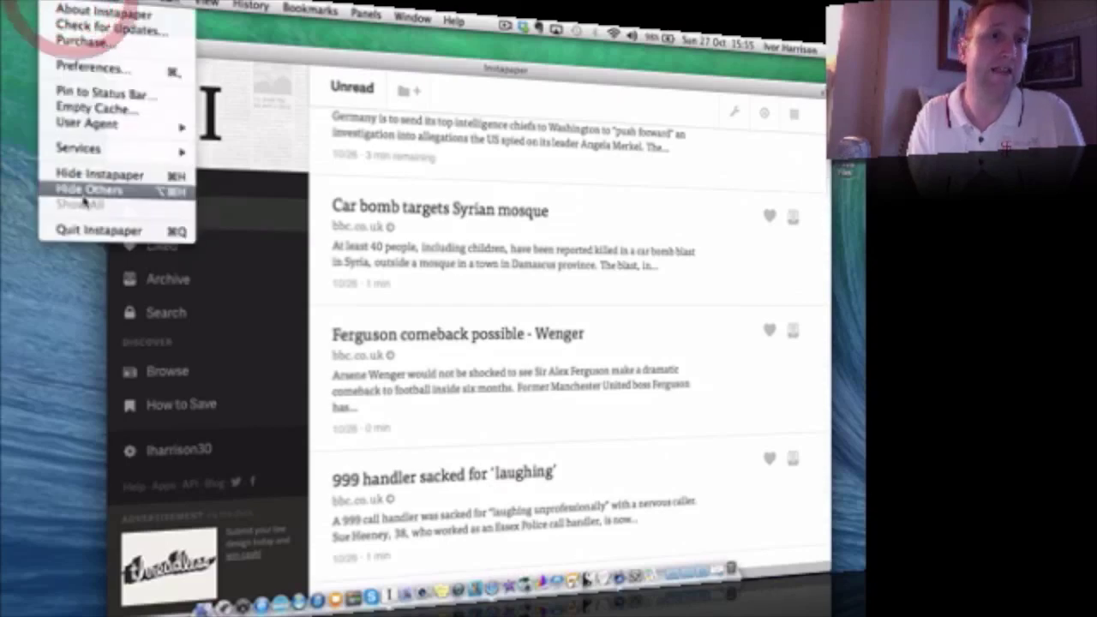
pyautogui.click(87, 230)
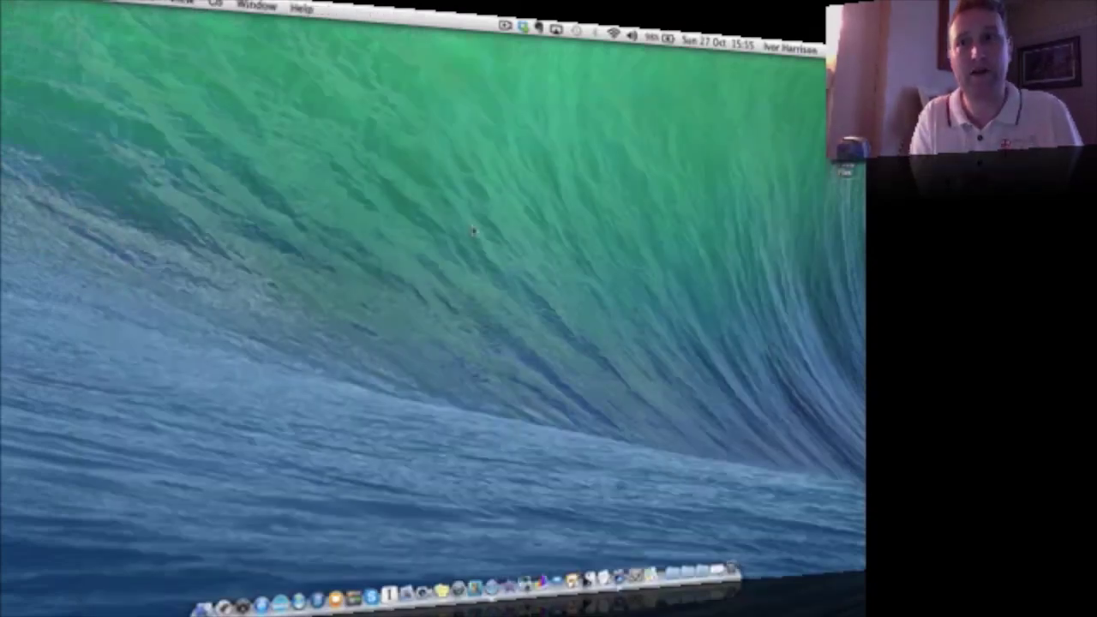
pyautogui.click(472, 230)
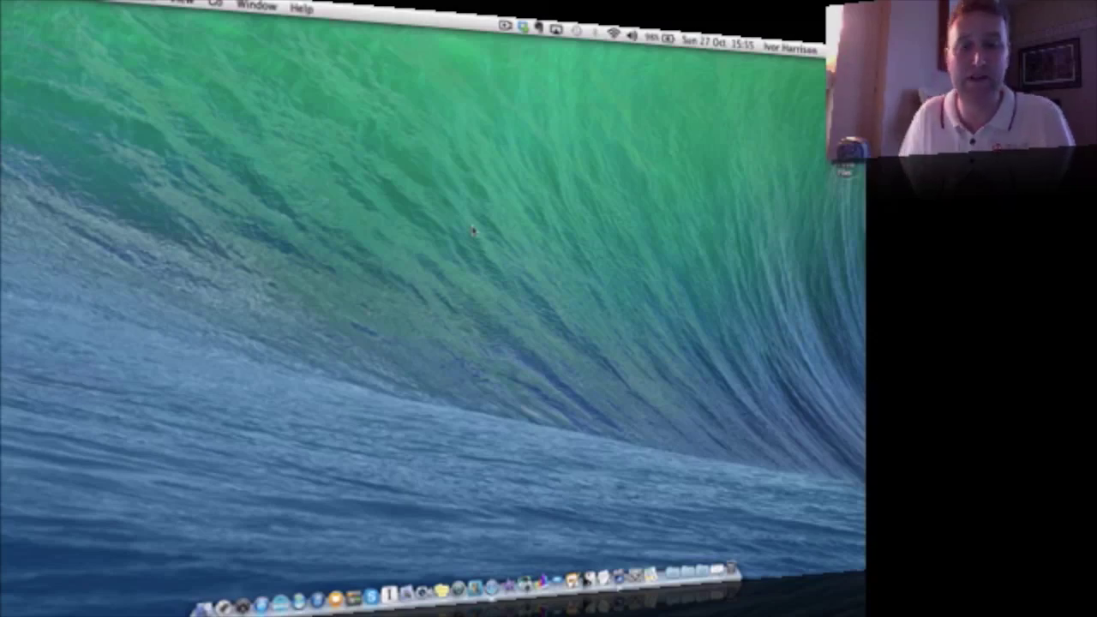
pyautogui.click(283, 581)
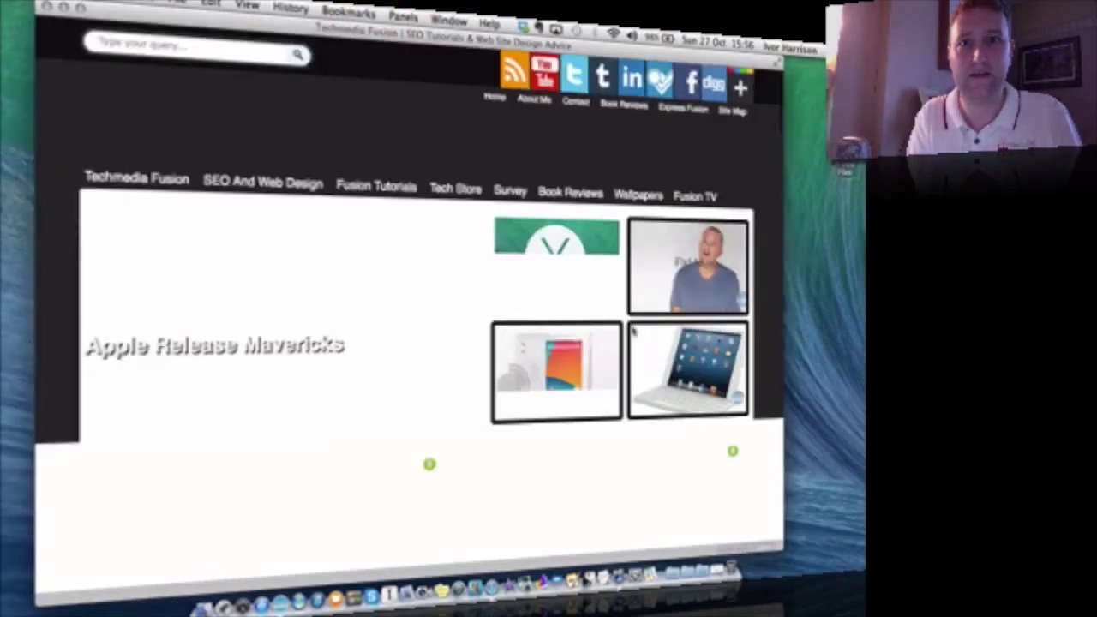
pyautogui.scroll(-5, 376, 240)
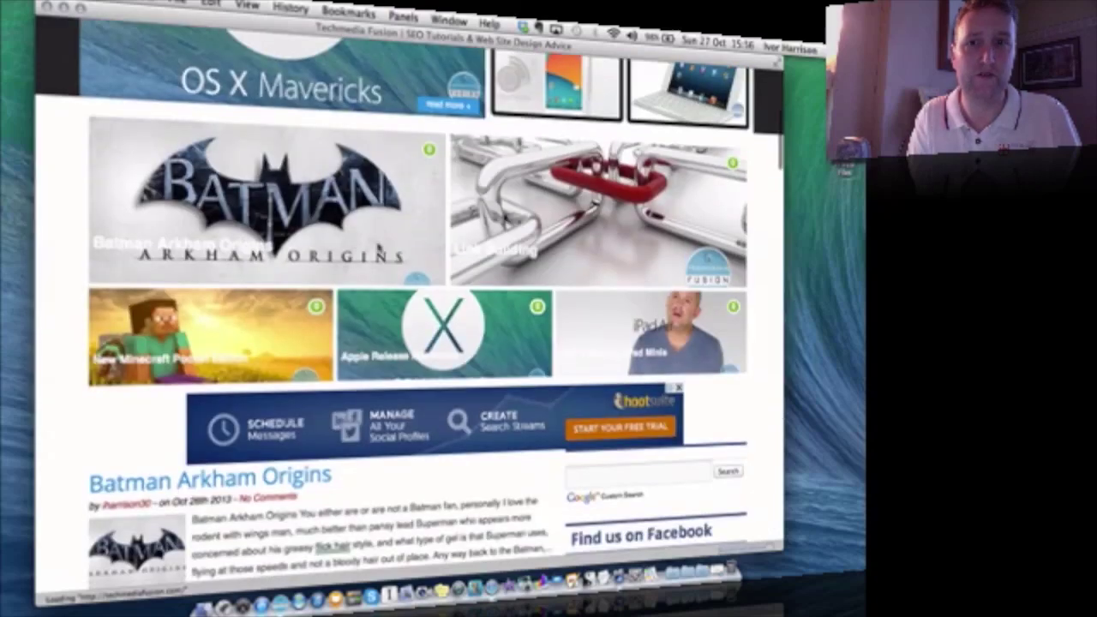
pyautogui.scroll(-10, 381, 326)
pyautogui.scroll(-5, 386, 403)
pyautogui.scroll(15, 387, 403)
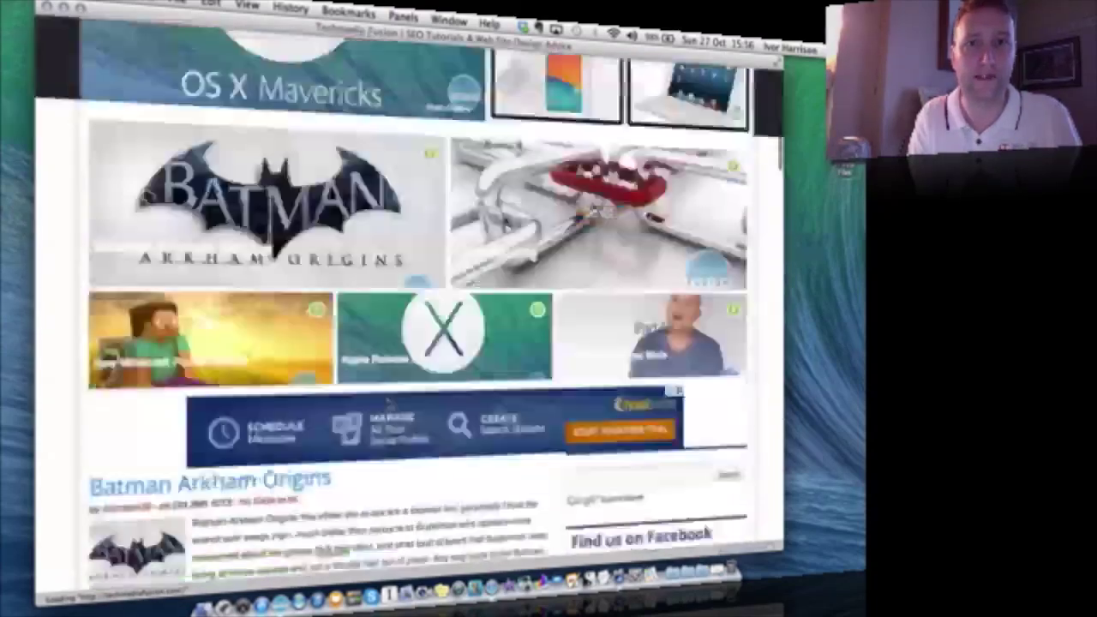
pyautogui.scroll(5, 387, 403)
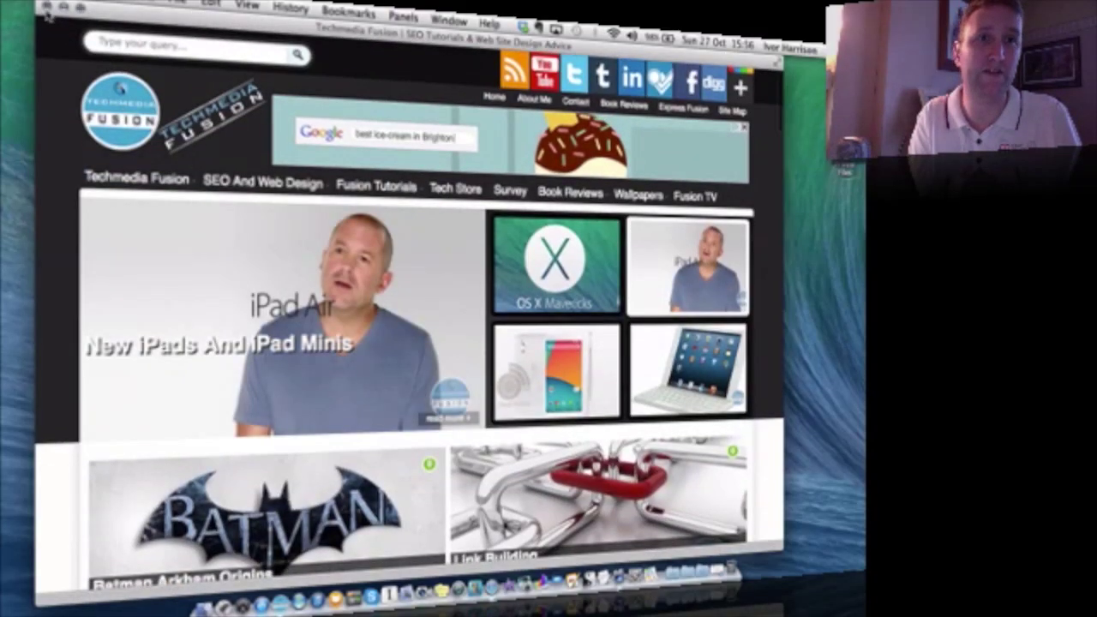
pyautogui.click(47, 7)
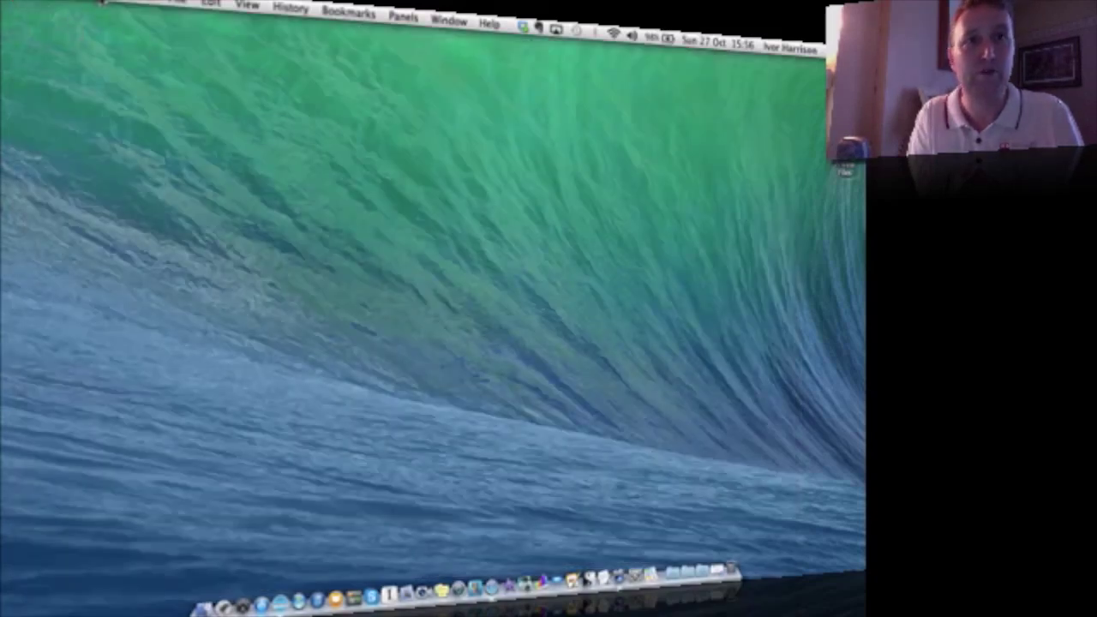
pyautogui.click(101, 4)
# Quit Techmedia Fusion and return to the empty desktop
pyautogui.click(102, 227)
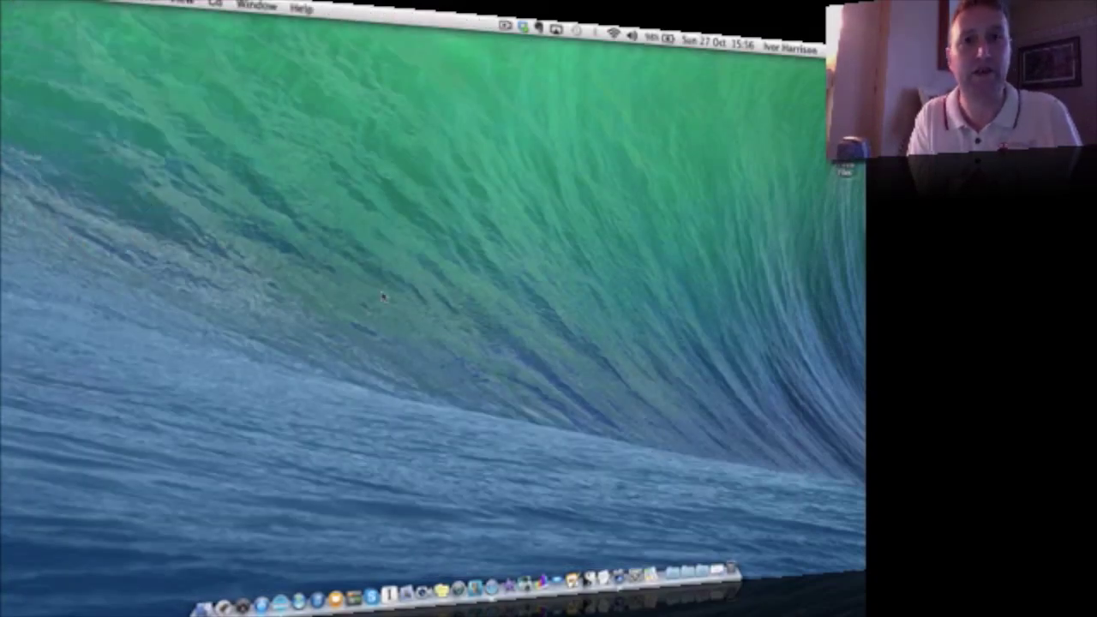
pyautogui.click(383, 297)
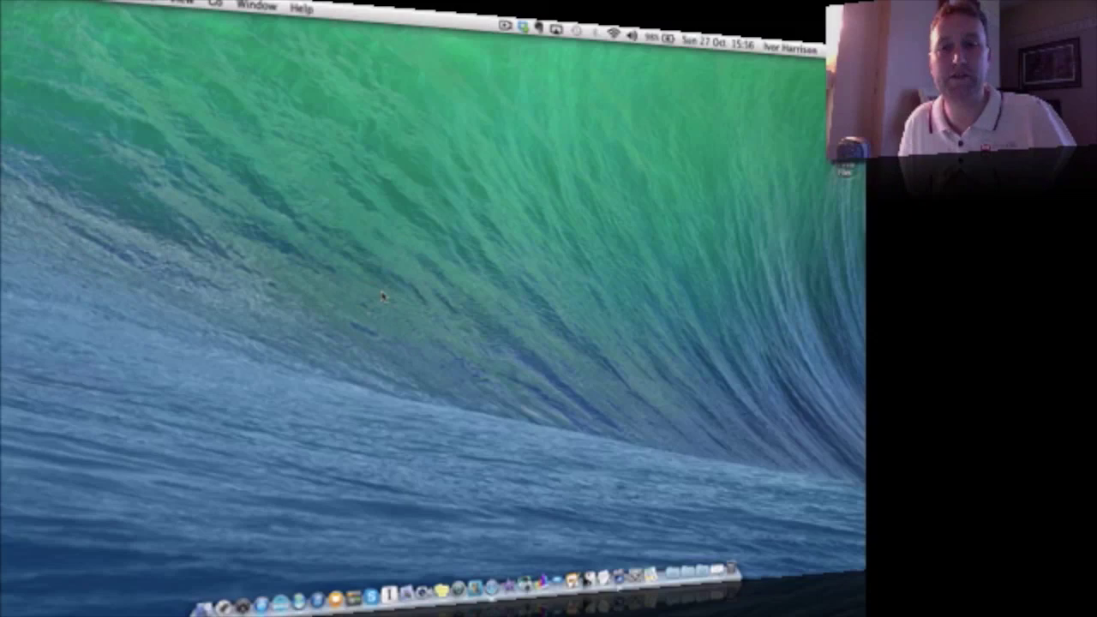